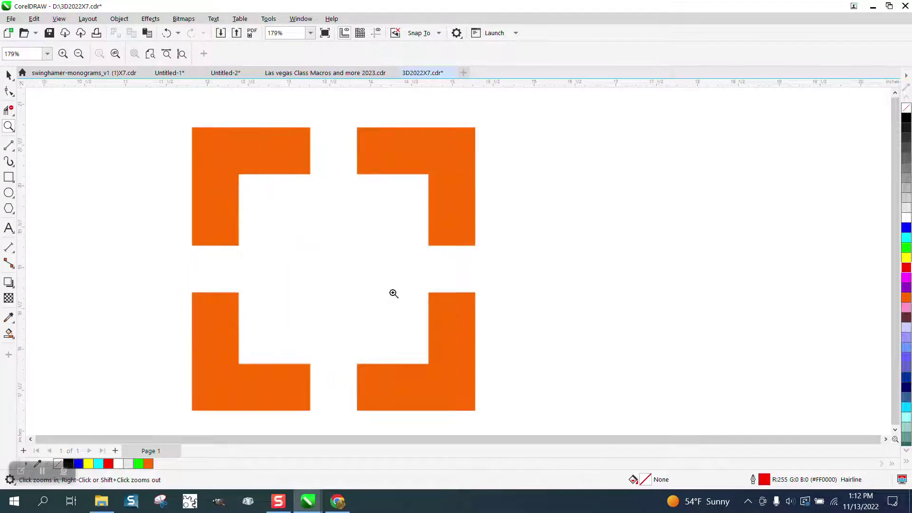
- Measure the 0.57" gap between the two upper brackets with a parallel dimension
{"action": "left_click_drag", "start_coordinate": [304, 126], "coordinate": [495, 212]}
{"action": "scroll", "coordinate": [363, 198], "scroll_direction": "down", "scroll_amount": 3}
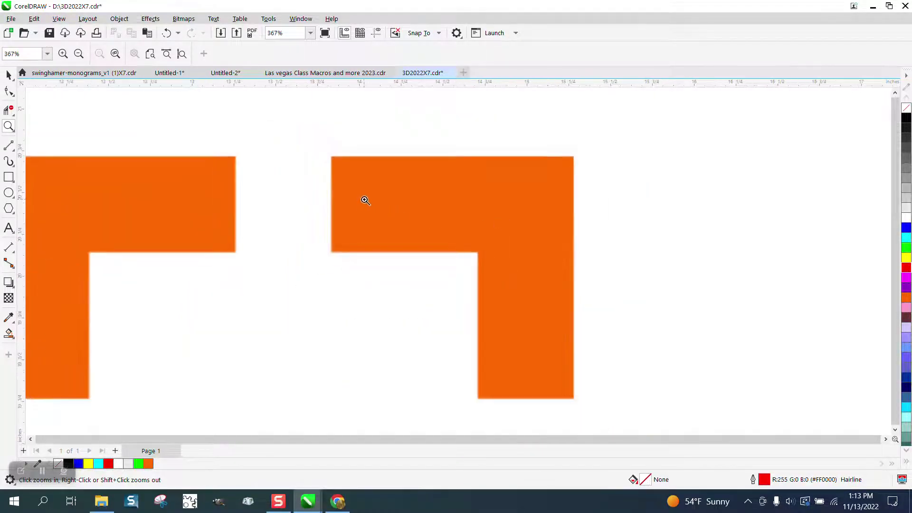
{"action": "scroll", "coordinate": [207, 195], "scroll_direction": "down", "scroll_amount": 1}
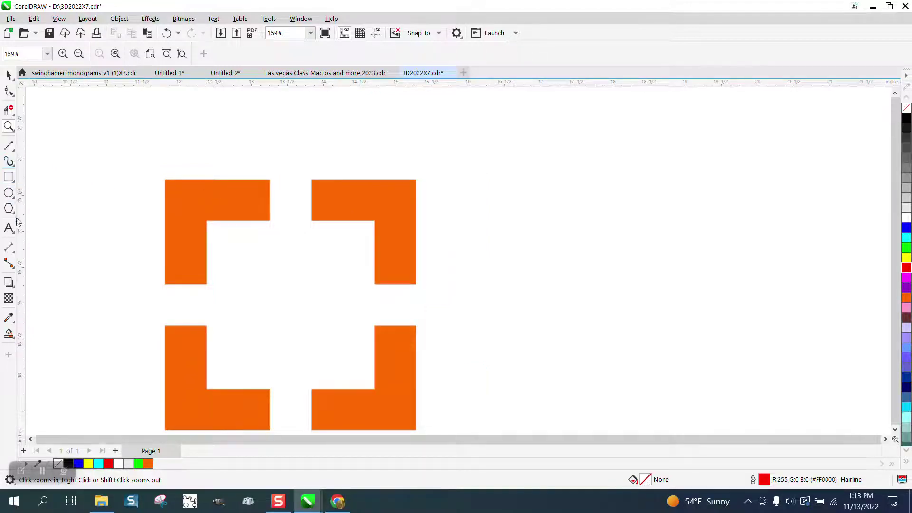
{"action": "left_click", "coordinate": [14, 253]}
{"action": "left_click", "coordinate": [20, 249]}
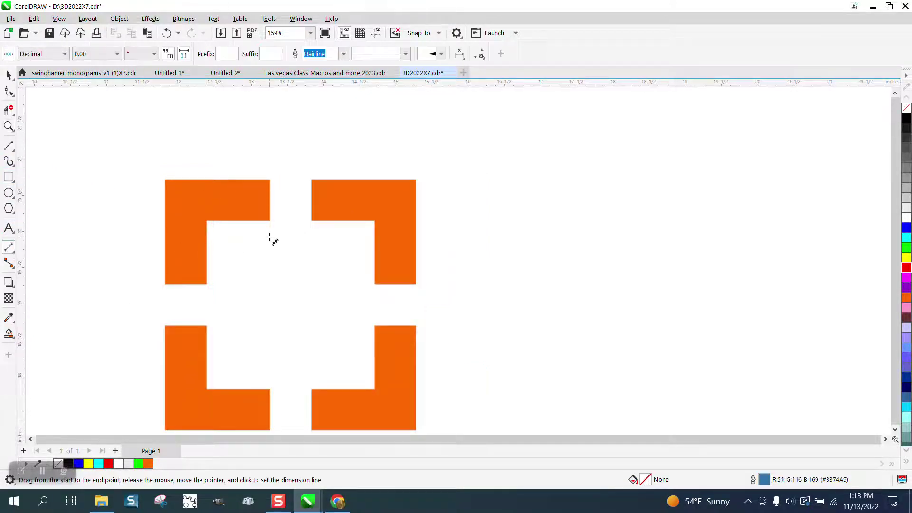
{"action": "left_click_drag", "start_coordinate": [312, 222], "coordinate": [270, 223]}
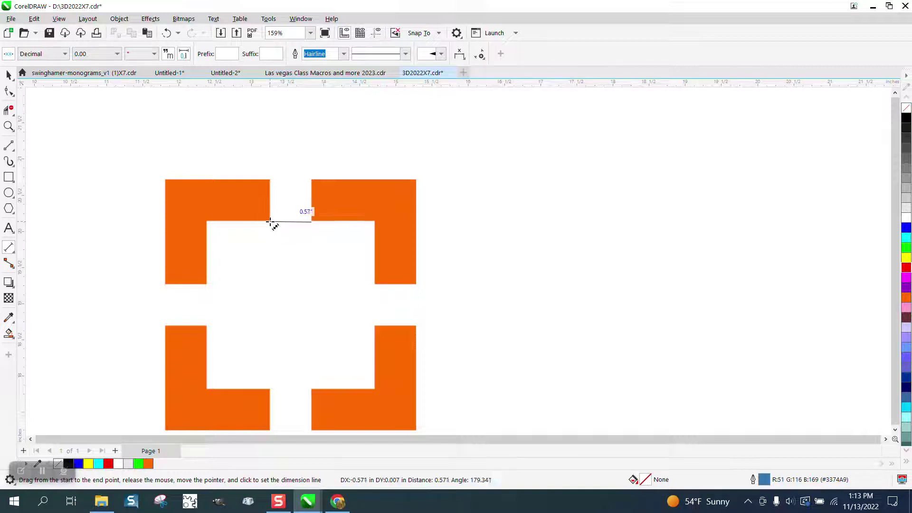
{"action": "left_click", "coordinate": [273, 222]}
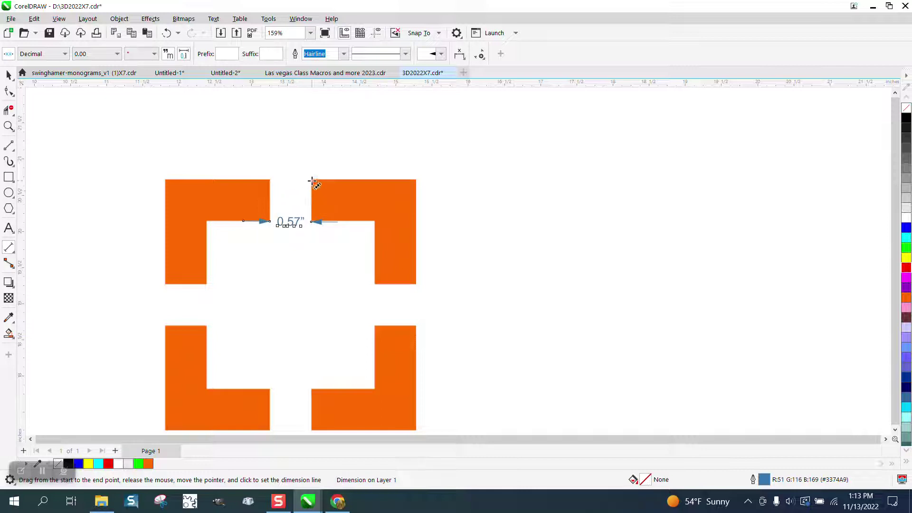
- Measure the upper-right bracket's 0.60" arm thickness, then remove that dimension
{"action": "left_click_drag", "start_coordinate": [312, 180], "coordinate": [313, 222]}
{"action": "left_click", "coordinate": [313, 223]}
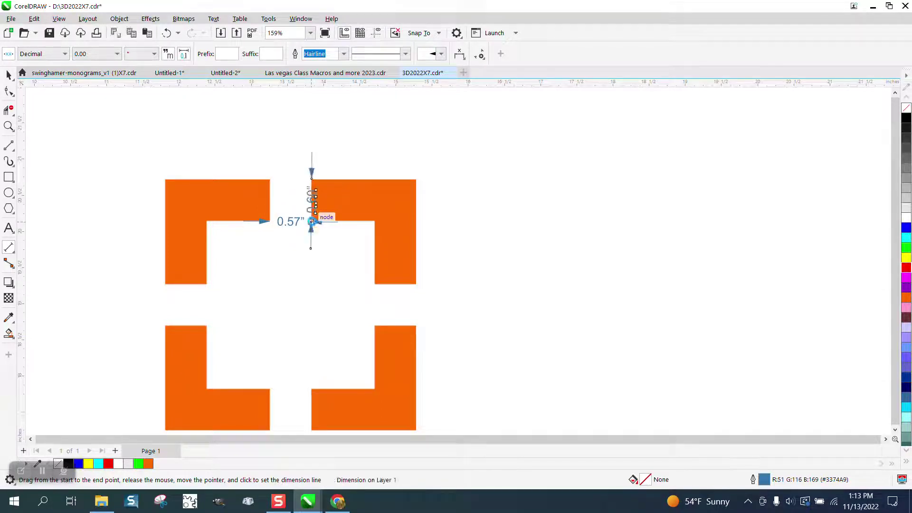
{"action": "key", "text": "Escape"}
- Set a red hairline as the default Outline Pen for new graphic objects
{"action": "left_click", "coordinate": [8, 75]}
{"action": "left_click", "coordinate": [277, 222]}
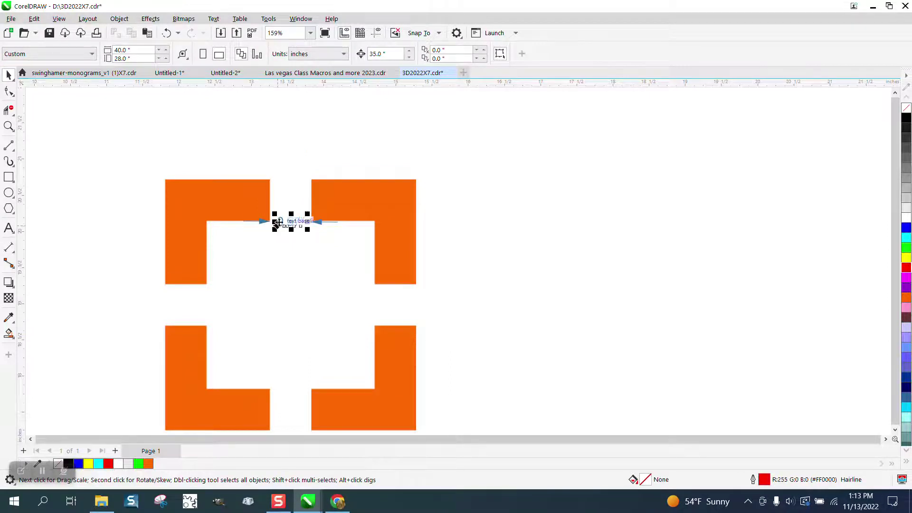
{"action": "scroll", "coordinate": [142, 190], "scroll_direction": "down", "scroll_amount": 4}
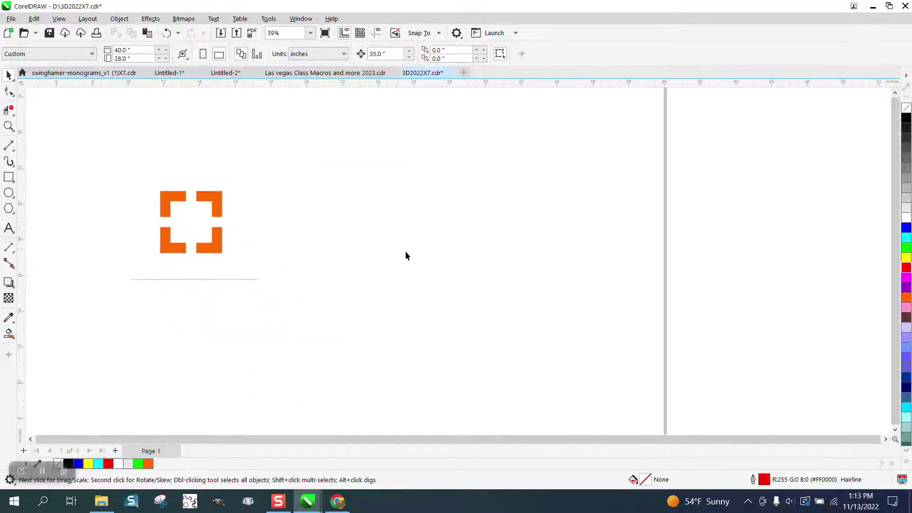
{"action": "double_click", "coordinate": [765, 480]}
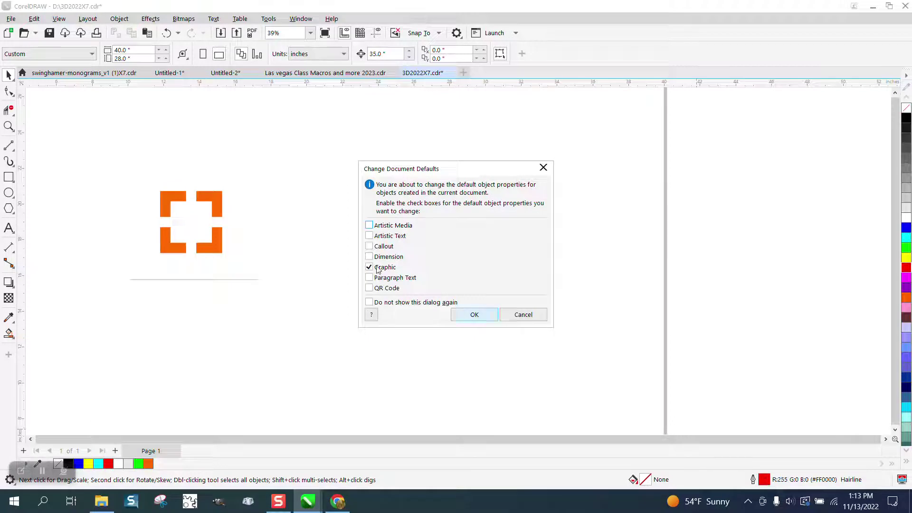
{"action": "left_click", "coordinate": [474, 316]}
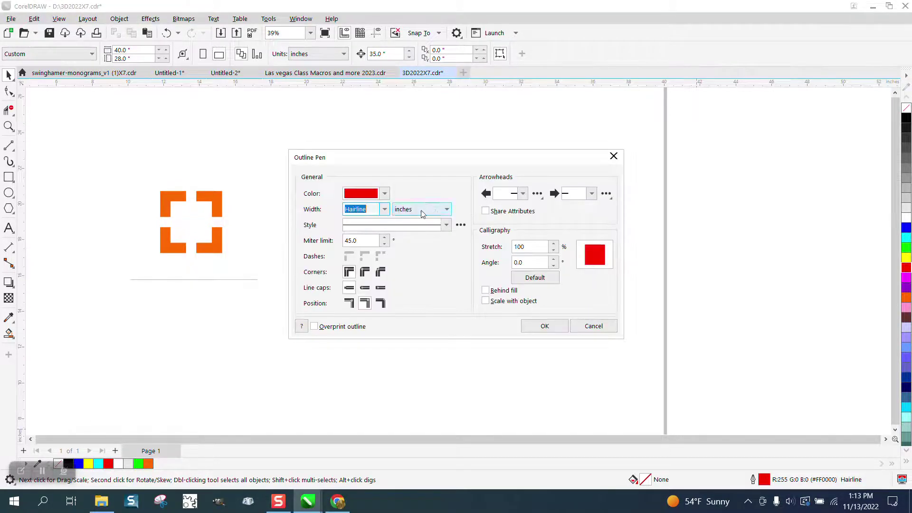
{"action": "left_click", "coordinate": [555, 328]}
- Draw a square beside the logo and set its outline width to 2.0 in, after trying 3 and 2.5
{"action": "left_click", "coordinate": [11, 180]}
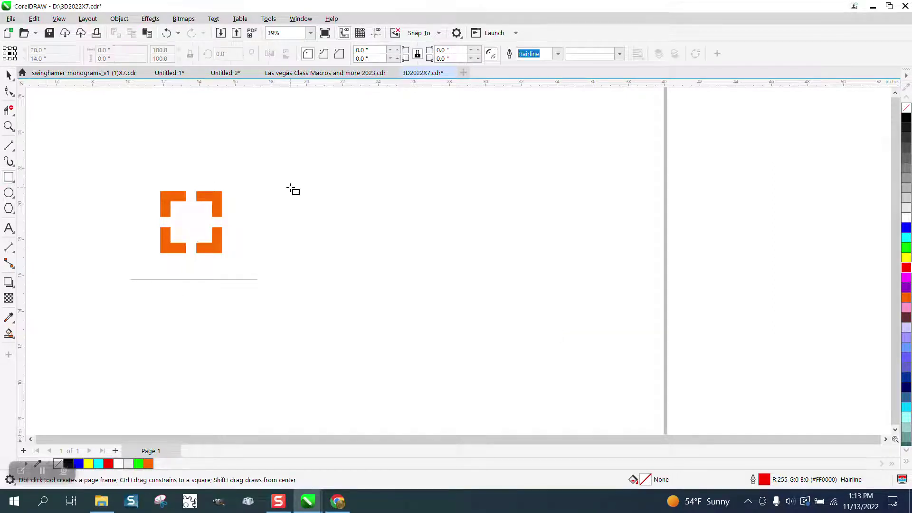
{"action": "left_click_drag", "start_coordinate": [471, 190], "coordinate": [315, 338]}
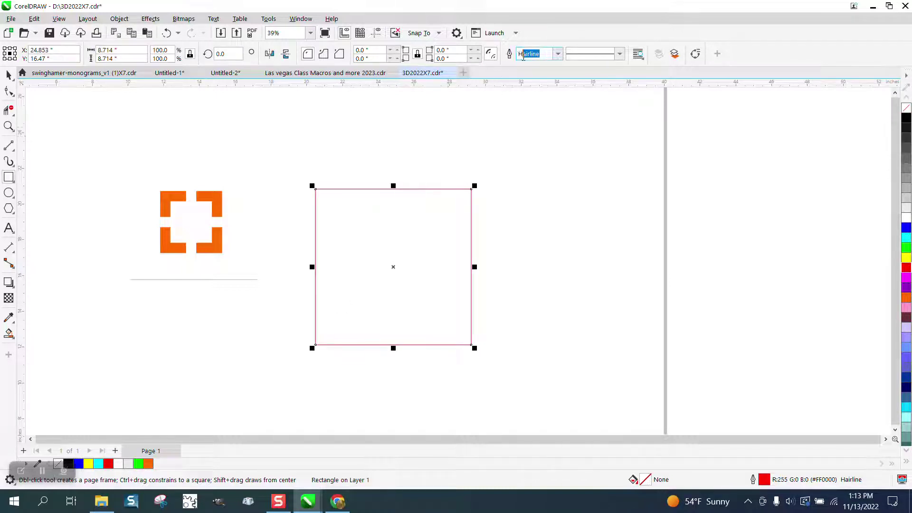
{"action": "left_click_drag", "start_coordinate": [523, 55], "coordinate": [511, 55]}
{"action": "type", "text": "3"}
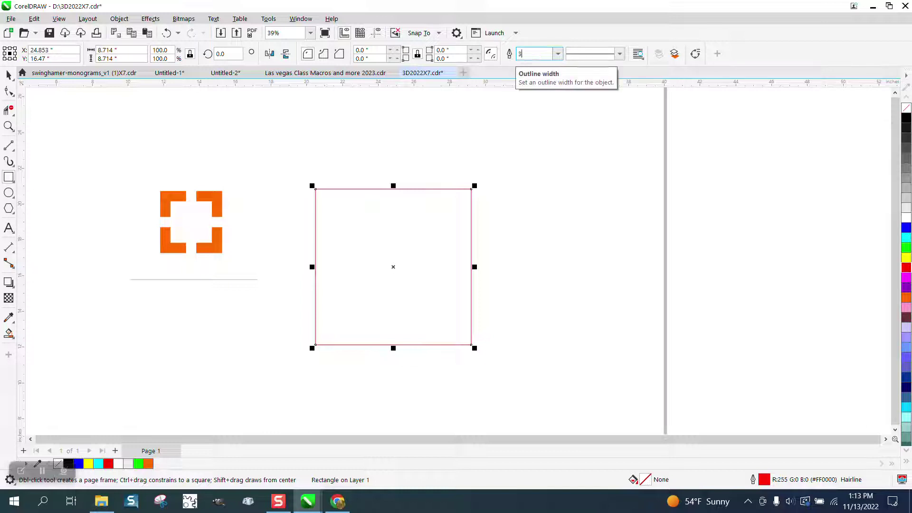
{"action": "key", "text": "Return"}
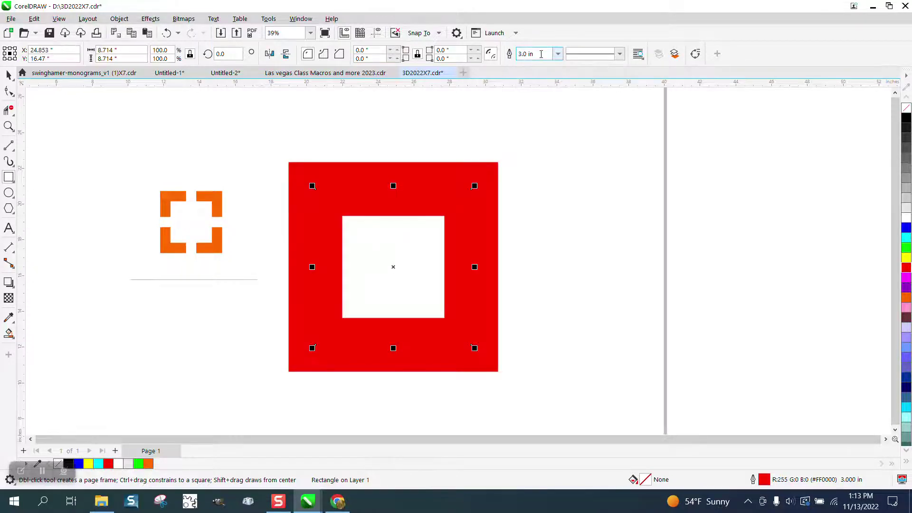
{"action": "type", "text": "2.5"}
{"action": "key", "text": "Return"}
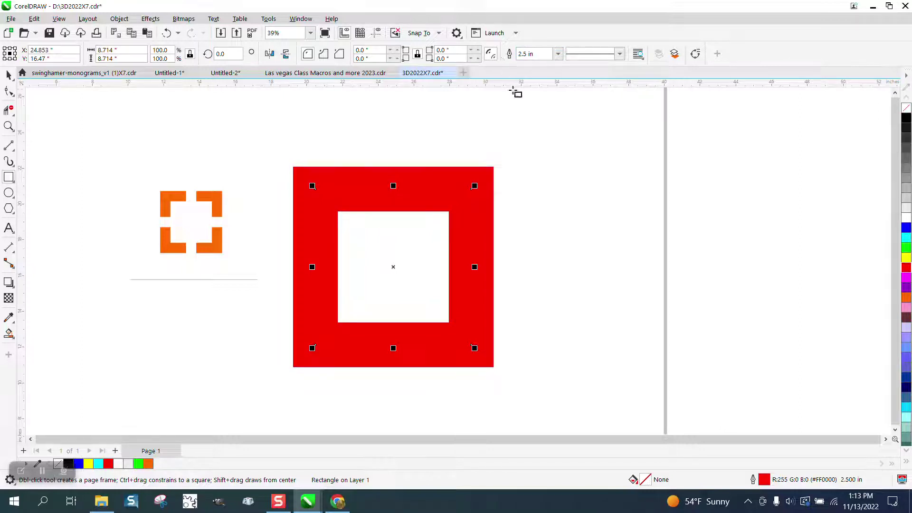
{"action": "left_click_drag", "start_coordinate": [543, 55], "coordinate": [516, 55]}
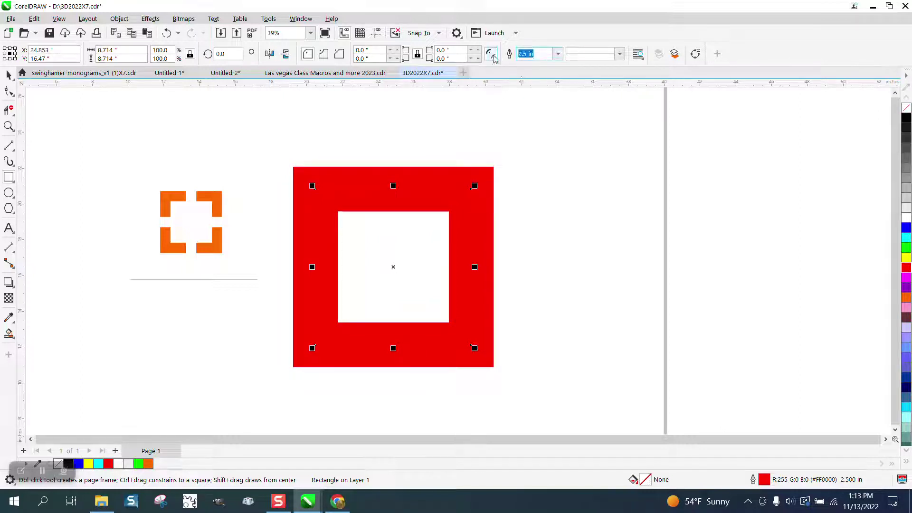
{"action": "type", "text": "2"}
{"action": "key", "text": "Return"}
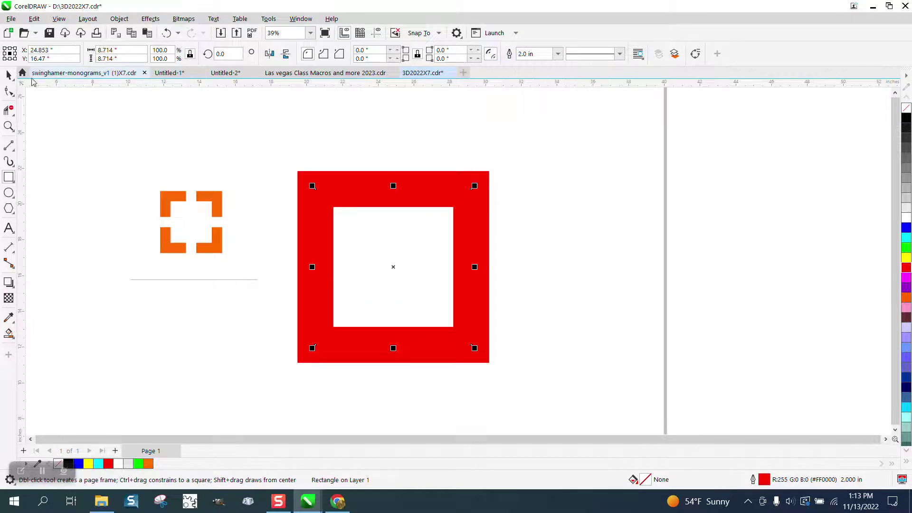
{"action": "left_click", "coordinate": [9, 75]}
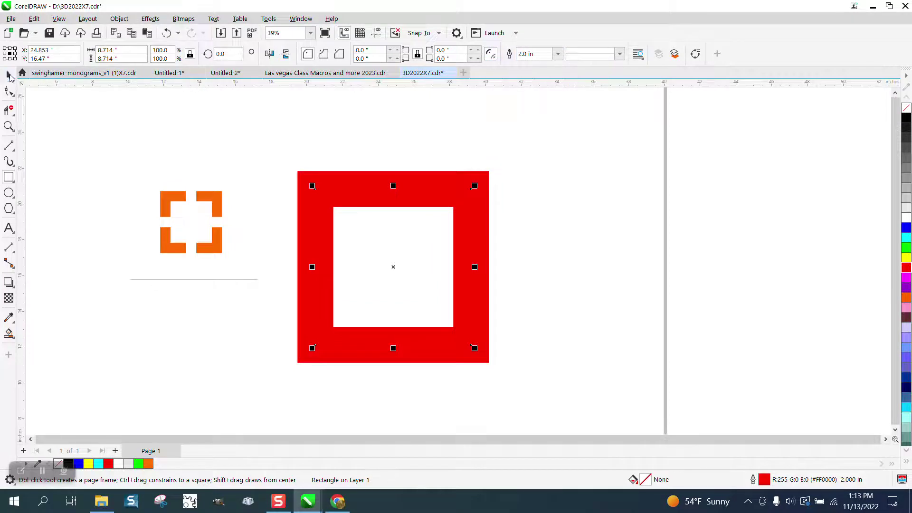
- Convert the thick outline to an unfilled frame with a black outline, and move the logo beside the page
{"action": "left_click", "coordinate": [119, 19]}
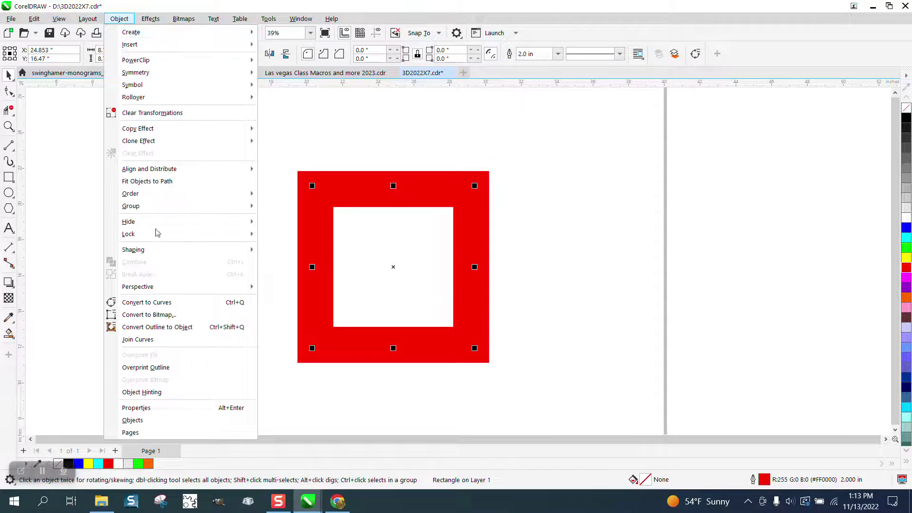
{"action": "left_click", "coordinate": [162, 328]}
{"action": "left_click", "coordinate": [906, 108]}
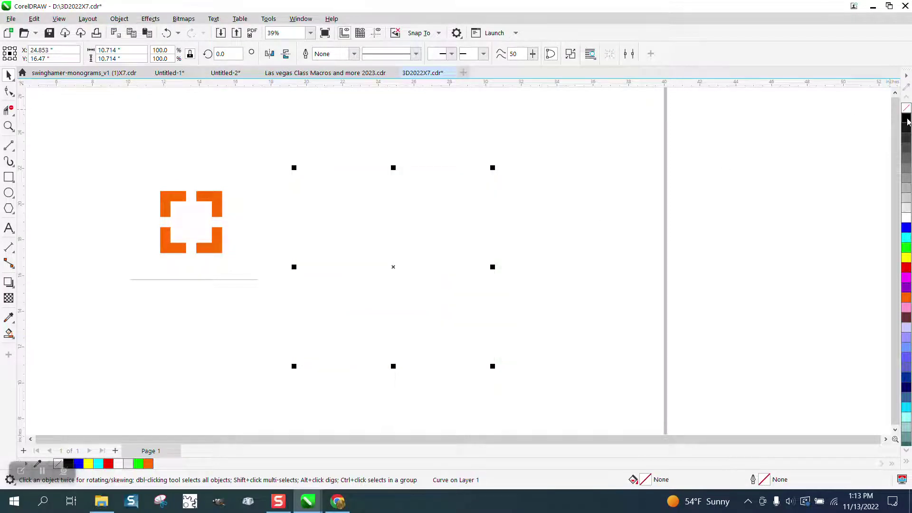
{"action": "right_click", "coordinate": [906, 118]}
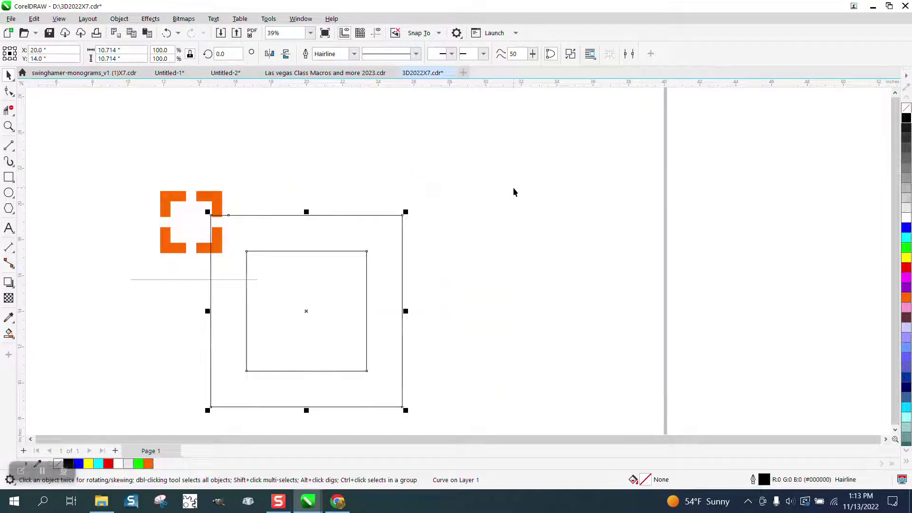
{"action": "left_click_drag", "start_coordinate": [421, 195], "coordinate": [695, 197]}
{"action": "scroll", "coordinate": [321, 173], "scroll_direction": "down", "scroll_amount": 2}
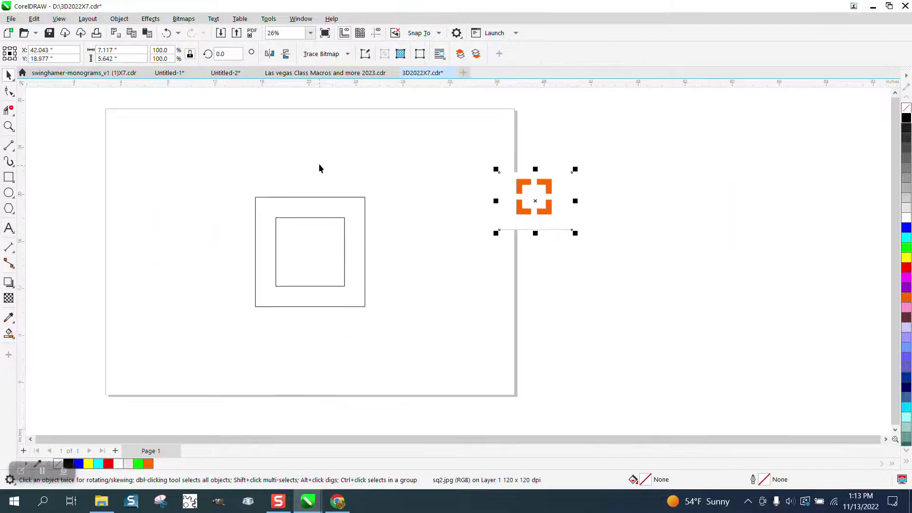
- Draw a tall 2-inch-wide rectangle on the page's left, then delete it
{"action": "left_click", "coordinate": [8, 177]}
{"action": "mouse_move", "coordinate": [170, 178]}
{"action": "left_mouse_down"}
{"action": "mouse_move", "coordinate": [224, 320]}
{"action": "mouse_move", "coordinate": [193, 327]}
{"action": "left_mouse_up"}
{"action": "double_click", "coordinate": [114, 50]}
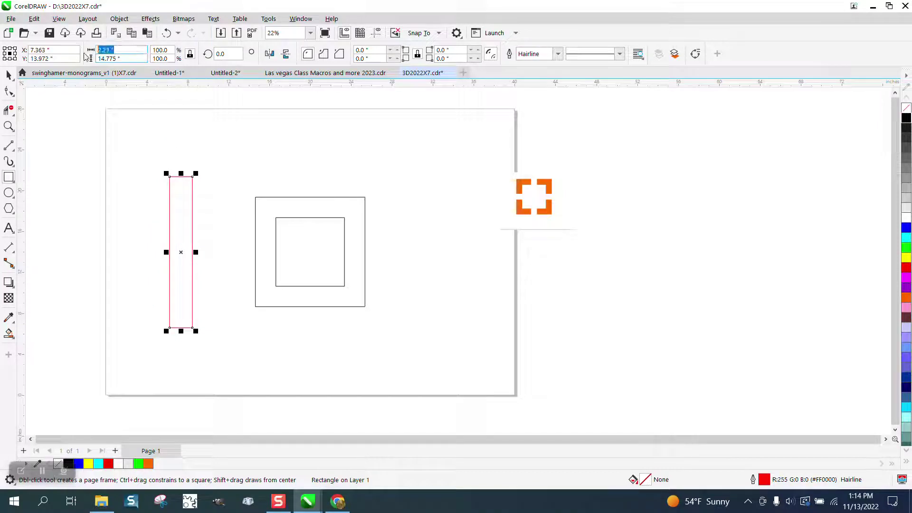
{"action": "type", "text": "2"}
{"action": "key", "text": "Return"}
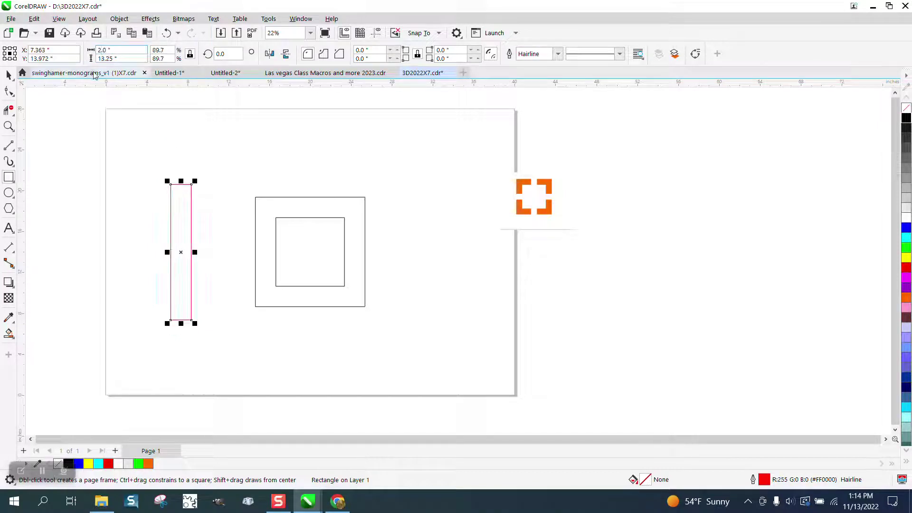
{"action": "key", "text": "Delete"}
- Draw a vertical line on the page's left with a 2-inch outline width
{"action": "left_click", "coordinate": [9, 147]}
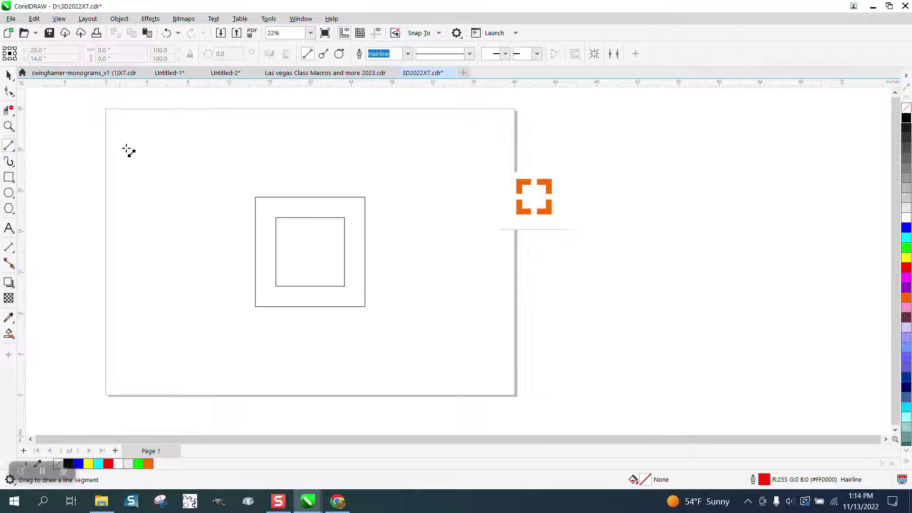
{"action": "left_click_drag", "start_coordinate": [177, 149], "coordinate": [176, 351]}
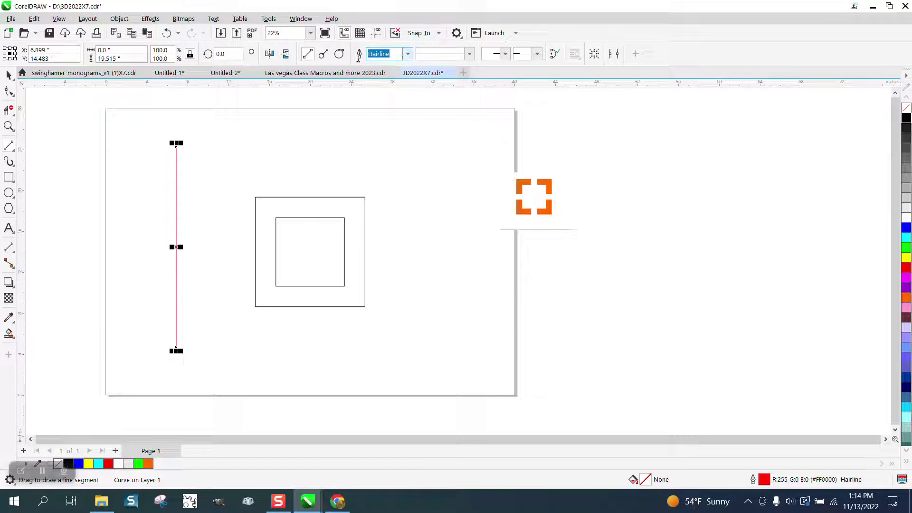
{"action": "type", "text": "2"}
{"action": "key", "text": "Return"}
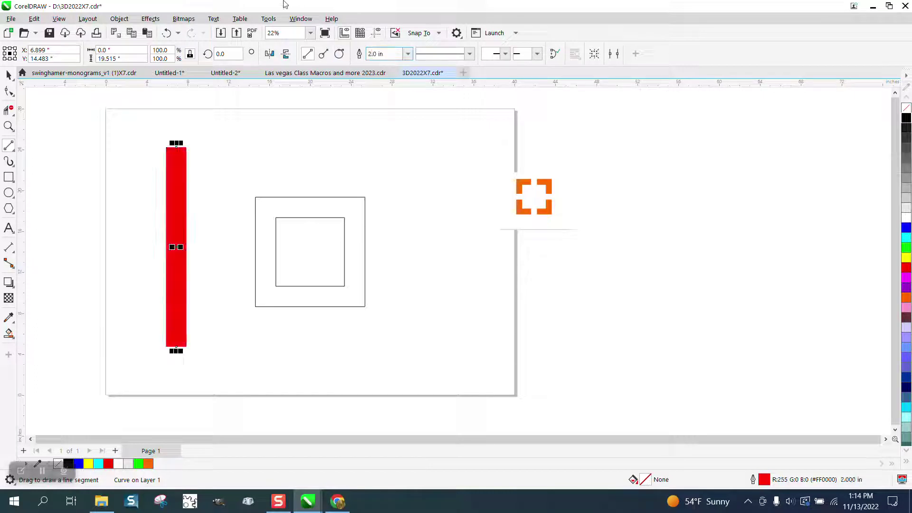
- Convert the thick line to an unfilled bar with a red hairline, centred on the page
{"action": "left_click", "coordinate": [120, 19]}
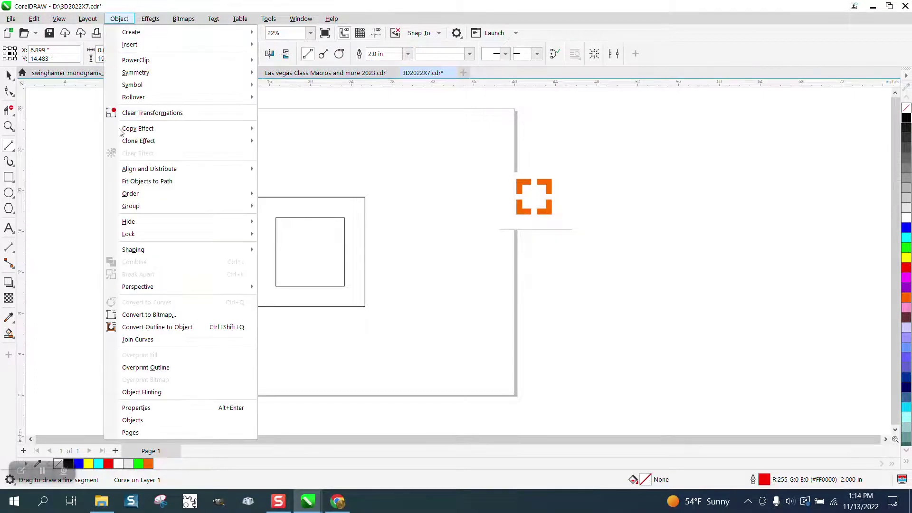
{"action": "left_click", "coordinate": [174, 332]}
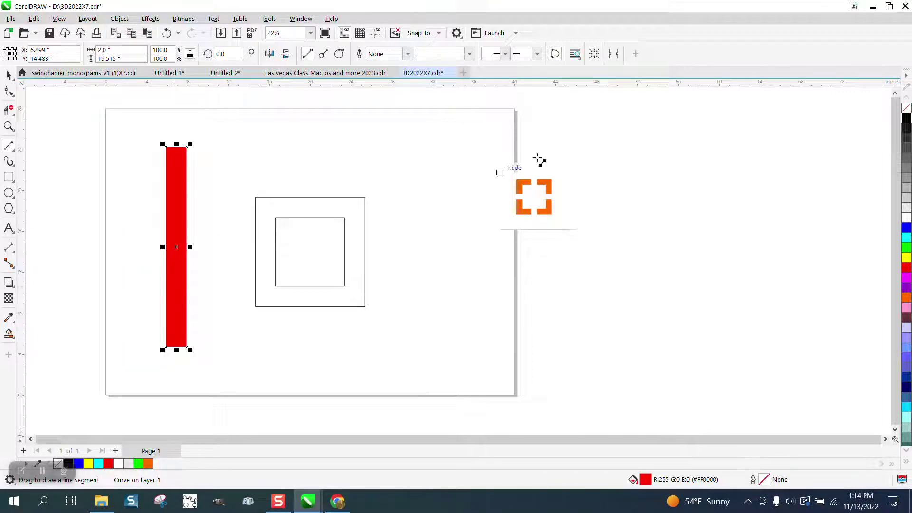
{"action": "left_click", "coordinate": [908, 115]}
{"action": "right_click", "coordinate": [906, 267]}
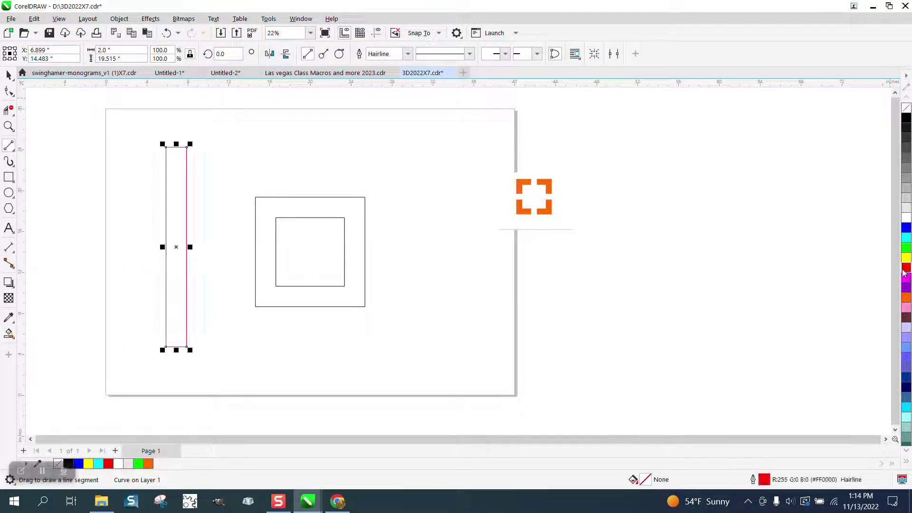
{"action": "key", "text": "p"}
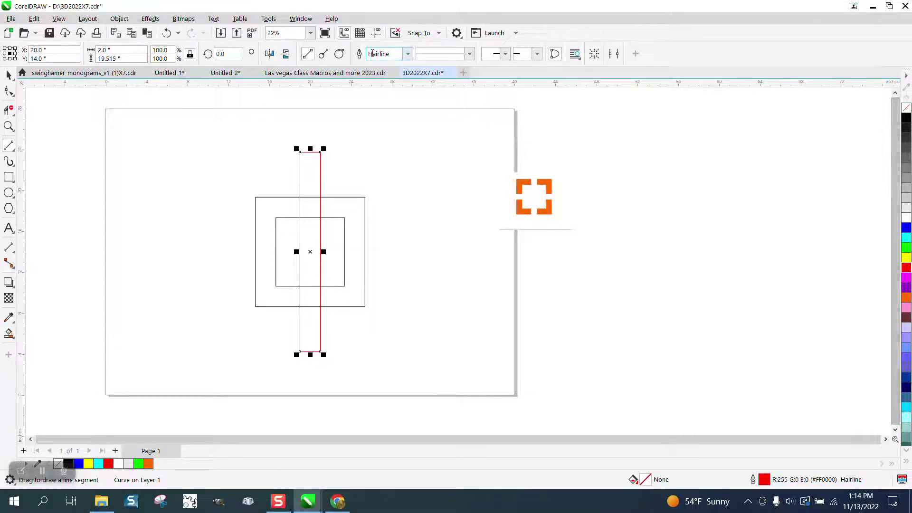
- Rotate the bar 90° to form a cross and select both red bars
{"action": "type", "text": "90"}
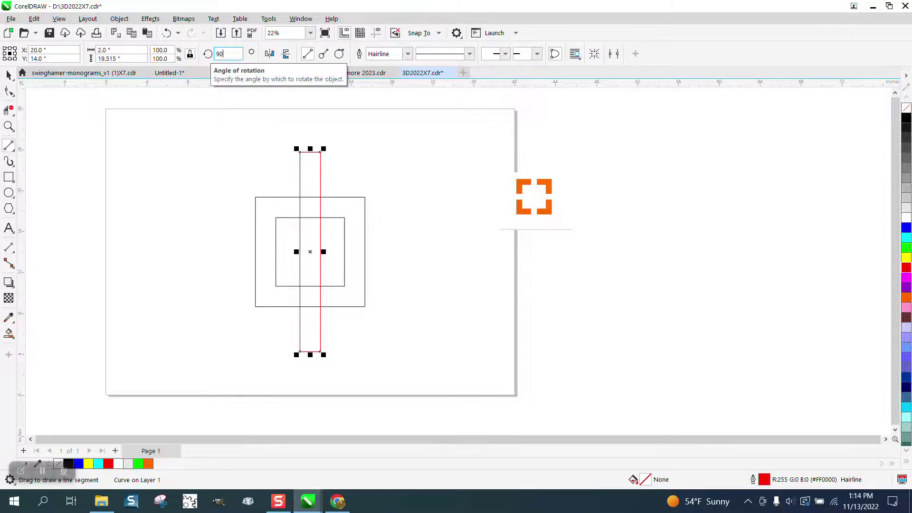
{"action": "key", "text": "Return"}
{"action": "scroll", "coordinate": [295, 137], "scroll_direction": "down", "scroll_amount": 1}
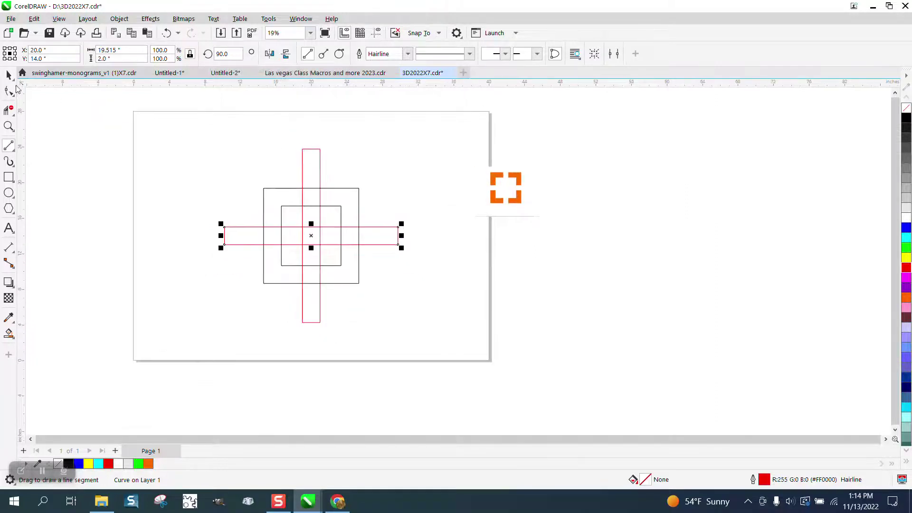
{"action": "key", "text": "space"}
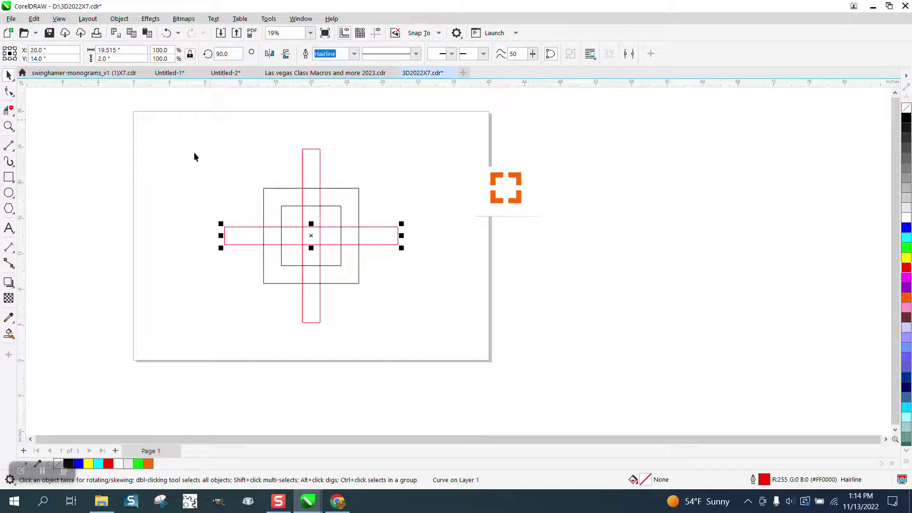
{"action": "left_click_drag", "start_coordinate": [204, 126], "coordinate": [461, 355]}
- Set the nudge distance to 20 inches
{"action": "left_click", "coordinate": [309, 97]}
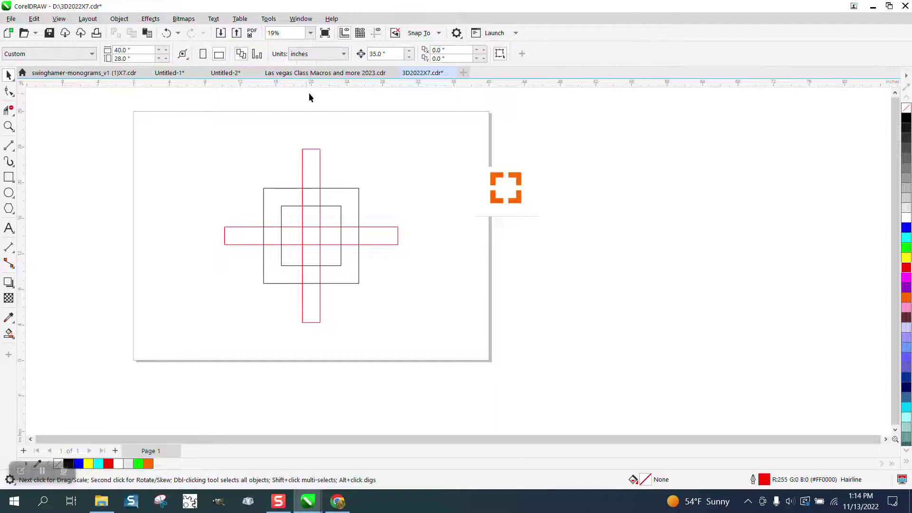
{"action": "left_click", "coordinate": [370, 55]}
{"action": "type", "text": "20"}
- Smart Fill the four corner regions as red L-shapes, nudging each 20 inches left
{"action": "left_click", "coordinate": [9, 333]}
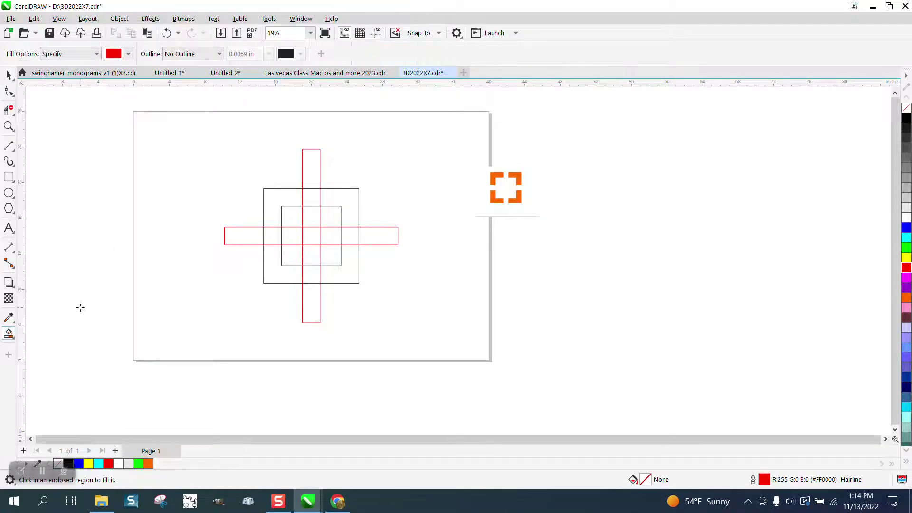
{"action": "left_click", "coordinate": [286, 197]}
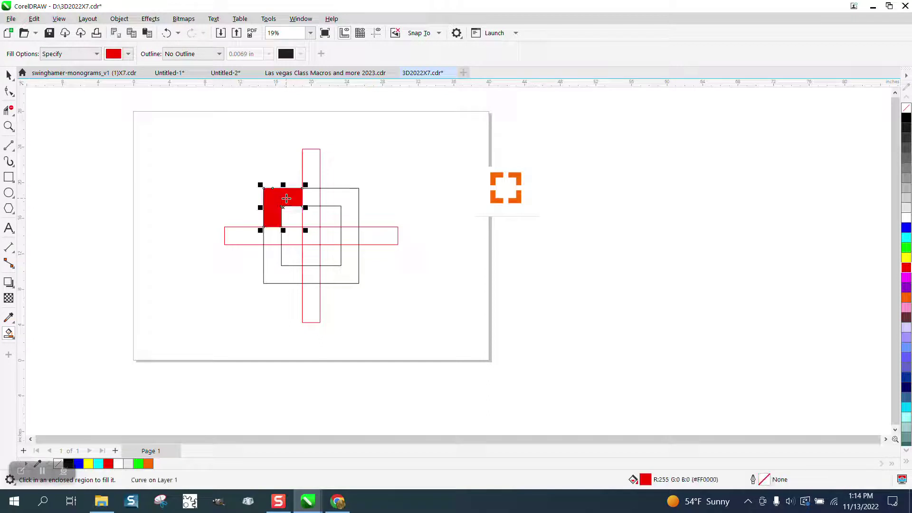
{"action": "key", "text": "Page_Up"}
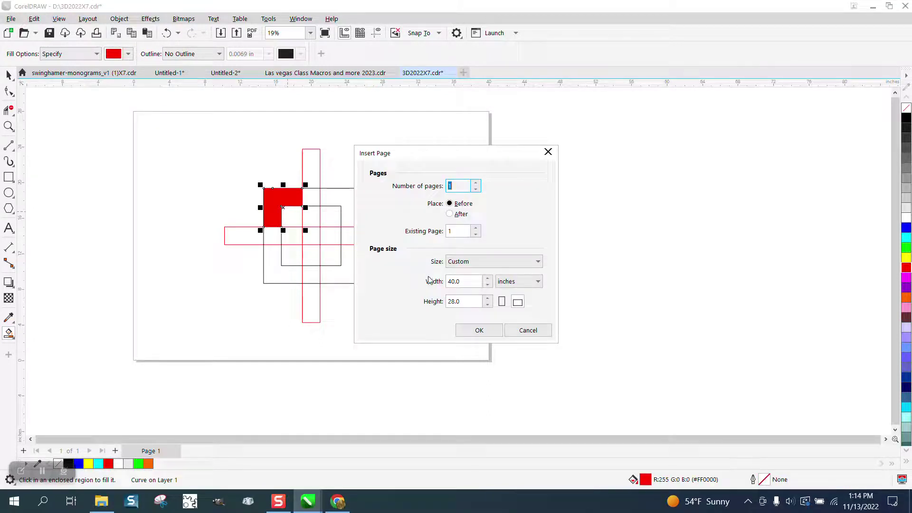
{"action": "left_click", "coordinate": [528, 330]}
{"action": "key", "text": "Left"}
{"action": "left_click", "coordinate": [270, 266]}
{"action": "key", "text": "Left"}
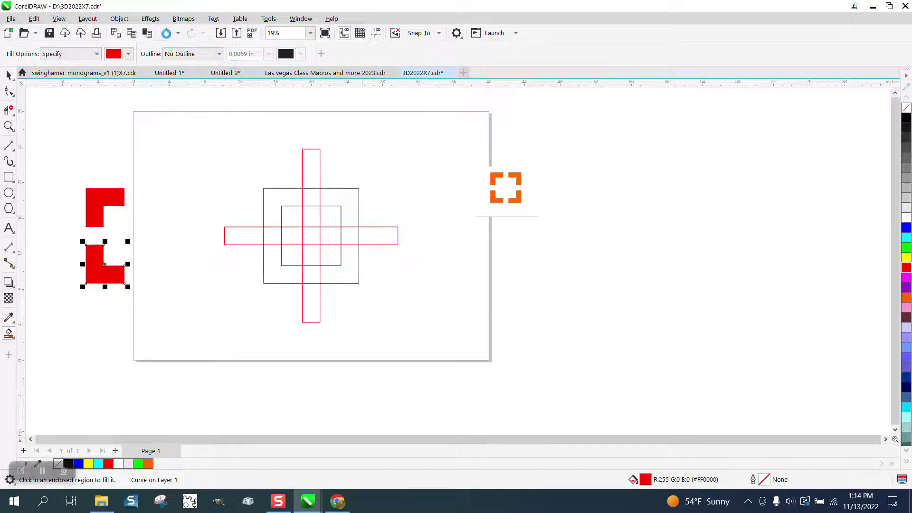
{"action": "left_click", "coordinate": [167, 33]}
{"action": "left_click", "coordinate": [350, 265]}
{"action": "key", "text": "Left"}
{"action": "left_click", "coordinate": [348, 202]}
{"action": "key", "text": "Left"}
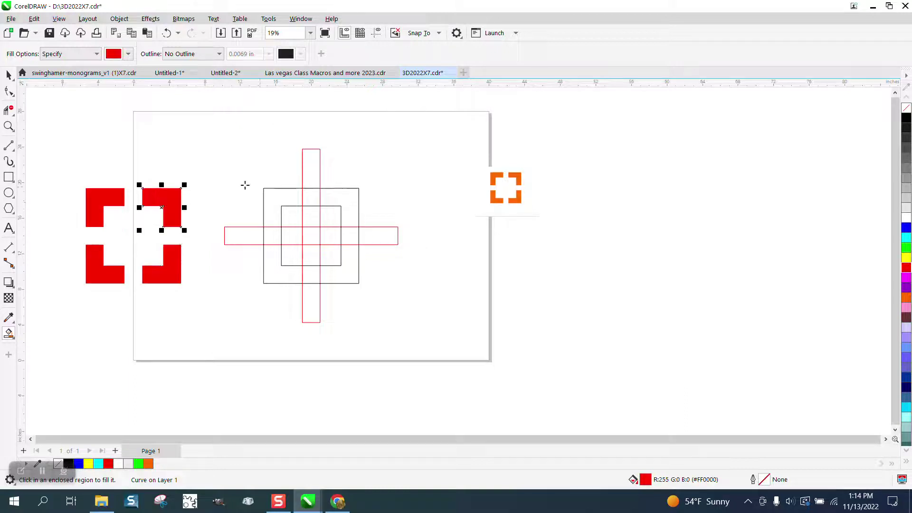
- Delete the leftover construction cross and squares
{"action": "left_click", "coordinate": [9, 75]}
{"action": "left_click_drag", "start_coordinate": [188, 131], "coordinate": [445, 344]}
{"action": "key", "text": "Delete"}
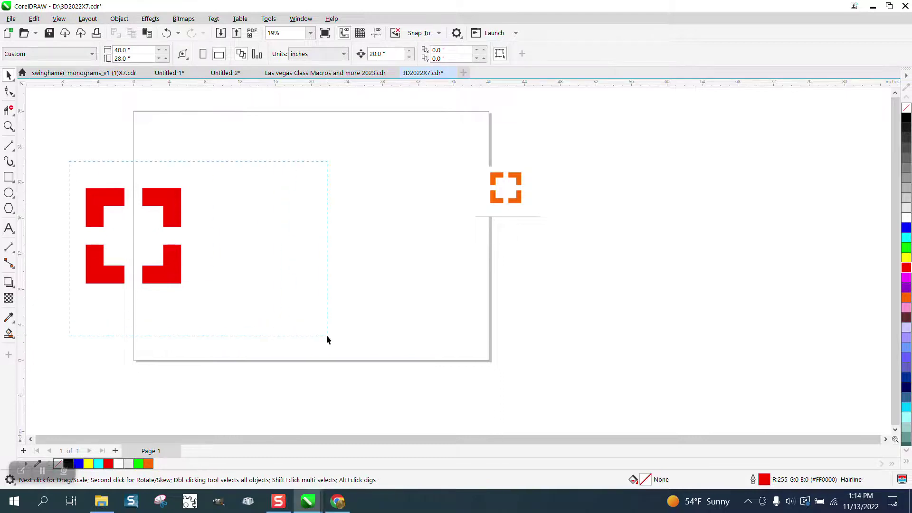
- Centre the four red L-shapes on the page
{"action": "left_click_drag", "start_coordinate": [327, 336], "coordinate": [328, 332]}
{"action": "key", "text": "p"}
{"action": "key", "text": "Right"}
{"action": "key", "text": "Left"}
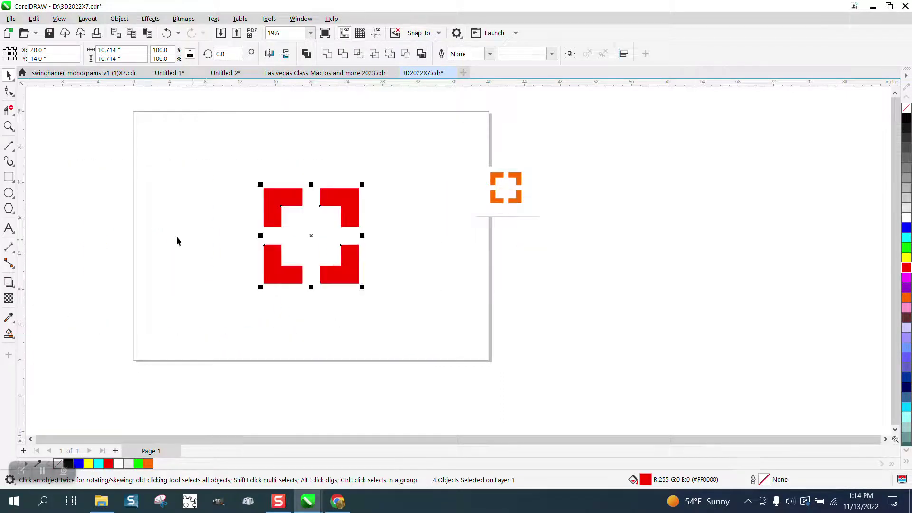
{"action": "left_click", "coordinate": [9, 125]}
{"action": "left_click_drag", "start_coordinate": [261, 163], "coordinate": [507, 290]}
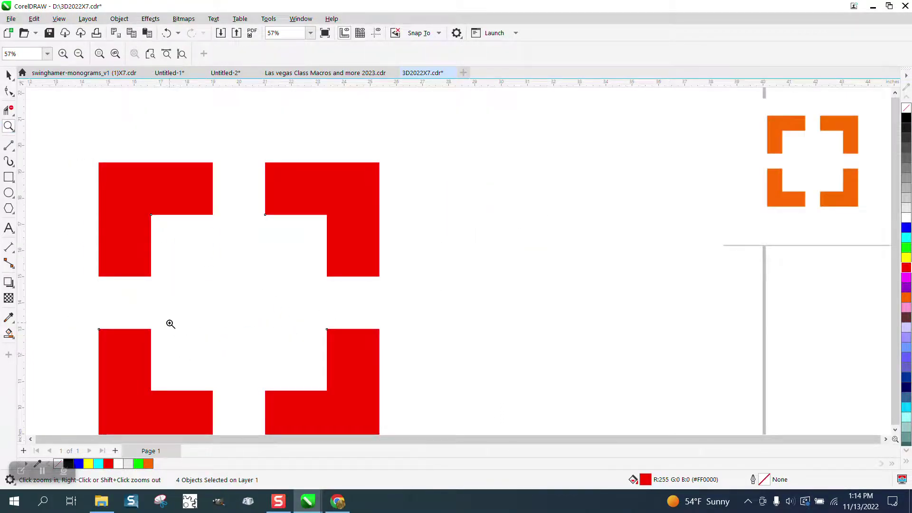
{"action": "left_click", "coordinate": [10, 248]}
{"action": "left_click", "coordinate": [47, 246]}
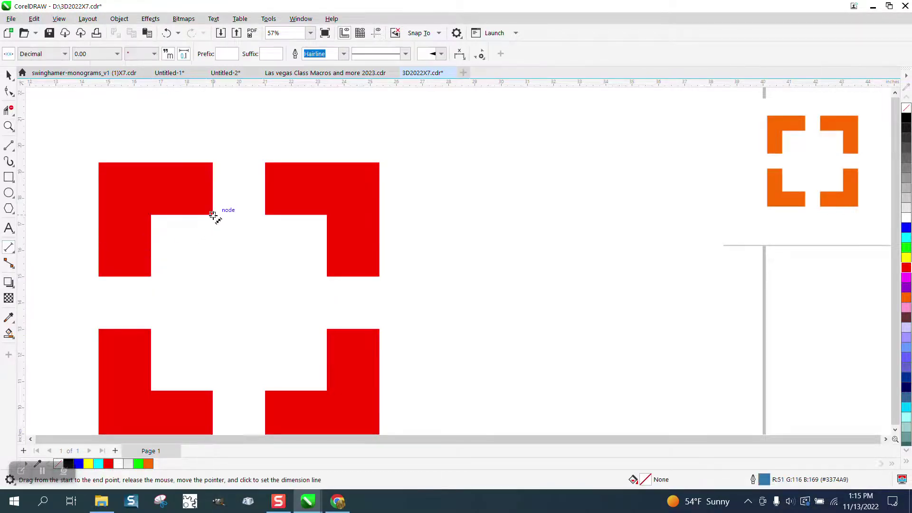
{"action": "left_click_drag", "start_coordinate": [213, 215], "coordinate": [265, 215]}
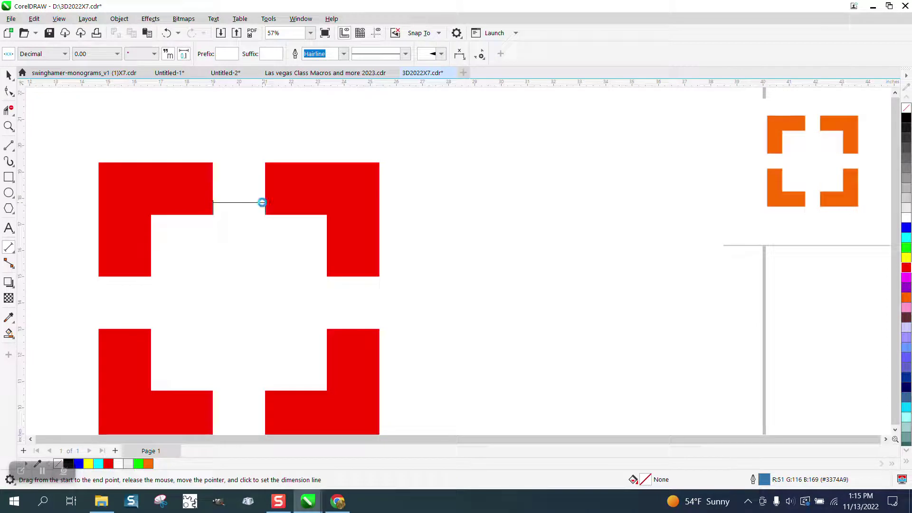
{"action": "left_click", "coordinate": [265, 203]}
{"action": "left_click", "coordinate": [9, 126]}
{"action": "left_click_drag", "start_coordinate": [195, 149], "coordinate": [343, 253]}
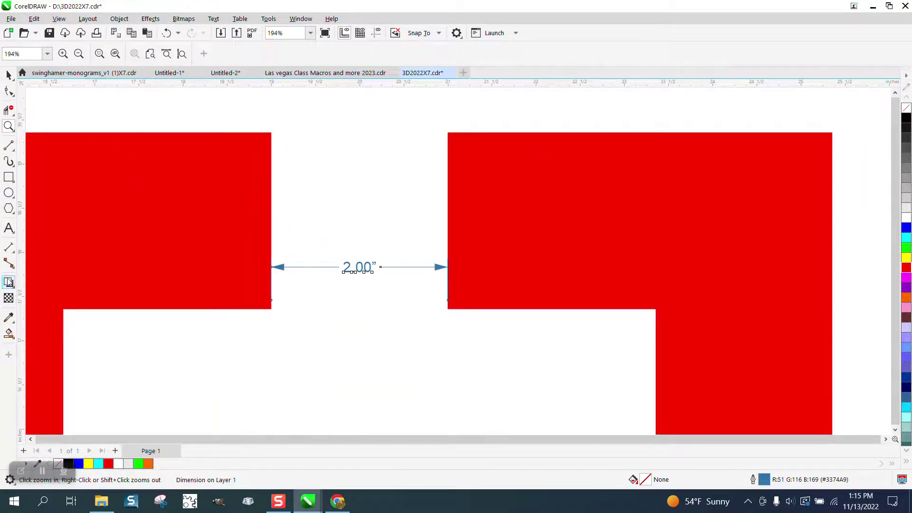
{"action": "left_click", "coordinate": [9, 247]}
{"action": "left_click_drag", "start_coordinate": [448, 133], "coordinate": [449, 309]}
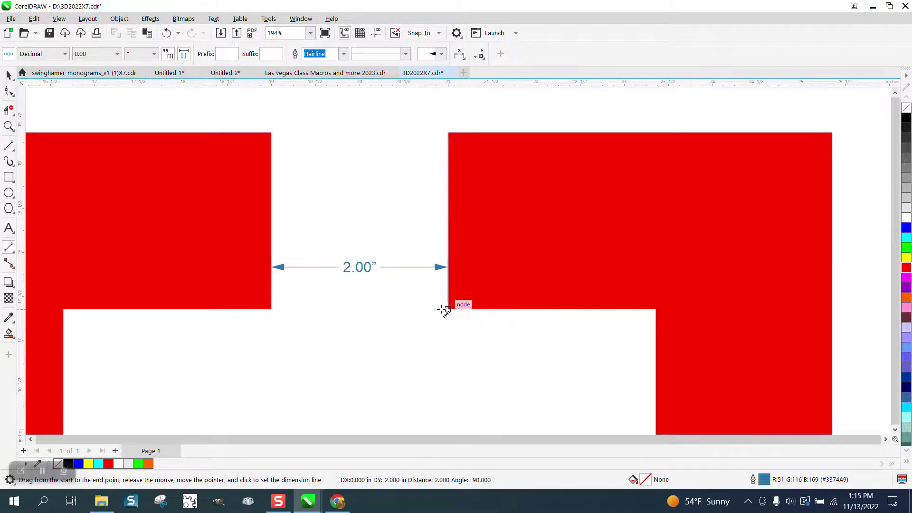
{"action": "left_click", "coordinate": [405, 312]}
{"action": "key", "text": "Delete"}
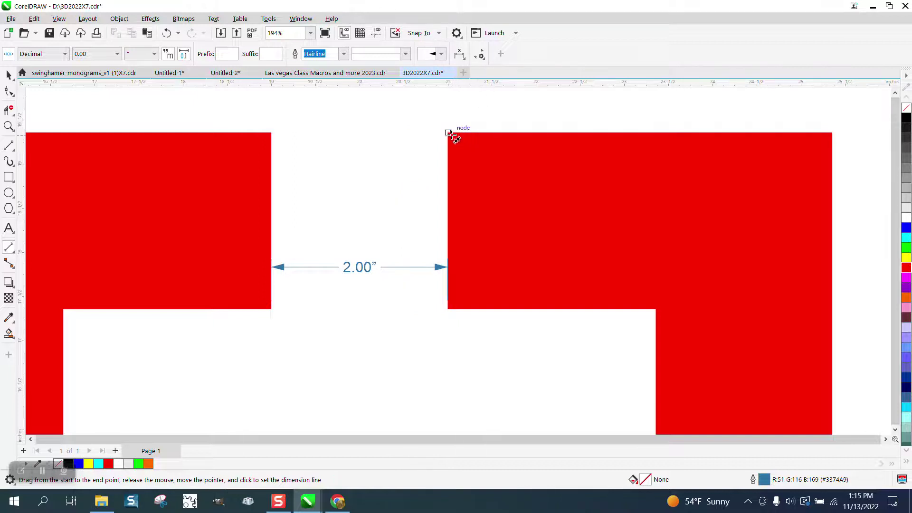
{"action": "left_click_drag", "start_coordinate": [448, 134], "coordinate": [449, 310]}
{"action": "left_click", "coordinate": [433, 309]}
{"action": "scroll", "coordinate": [266, 151], "scroll_direction": "down", "scroll_amount": 2}
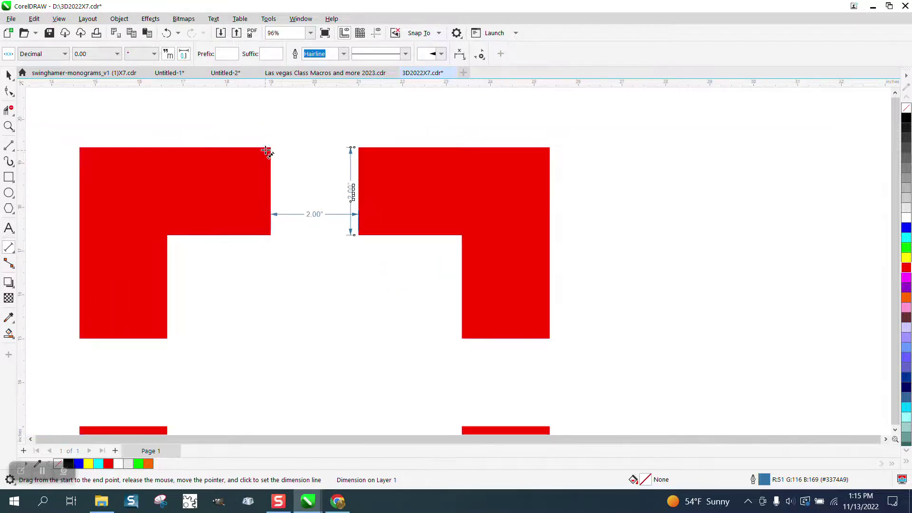
{"action": "scroll", "coordinate": [266, 151], "scroll_direction": "down", "scroll_amount": 1}
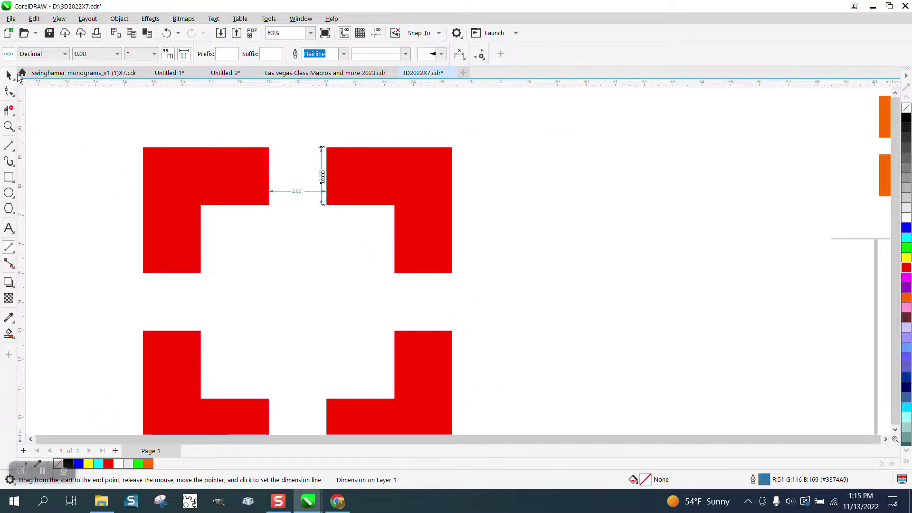
{"action": "left_click_drag", "start_coordinate": [218, 114], "coordinate": [350, 232]}
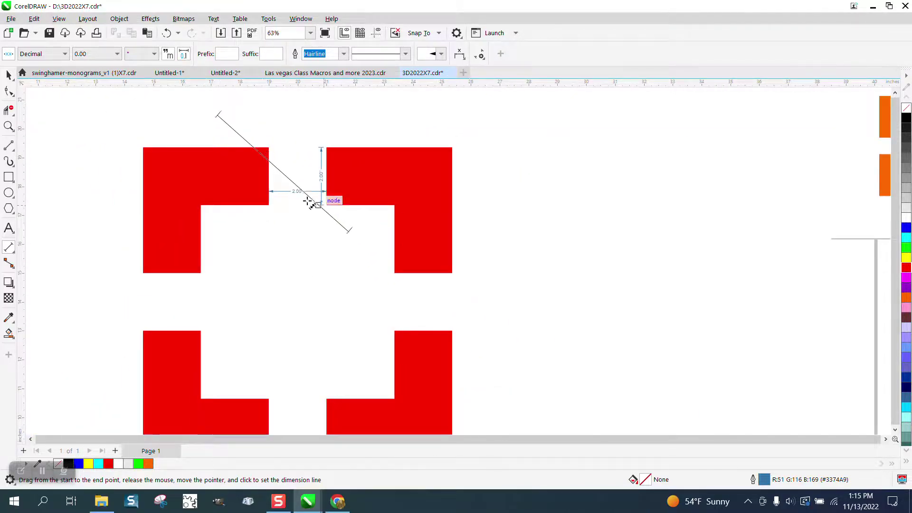
{"action": "left_click", "coordinate": [218, 240]}
{"action": "key", "text": "space"}
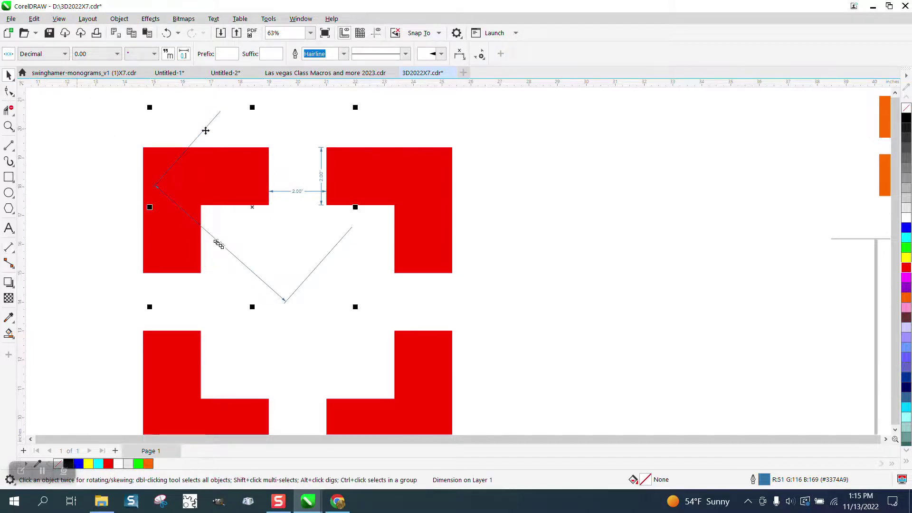
{"action": "key", "text": "Delete"}
{"action": "left_click", "coordinate": [322, 178]}
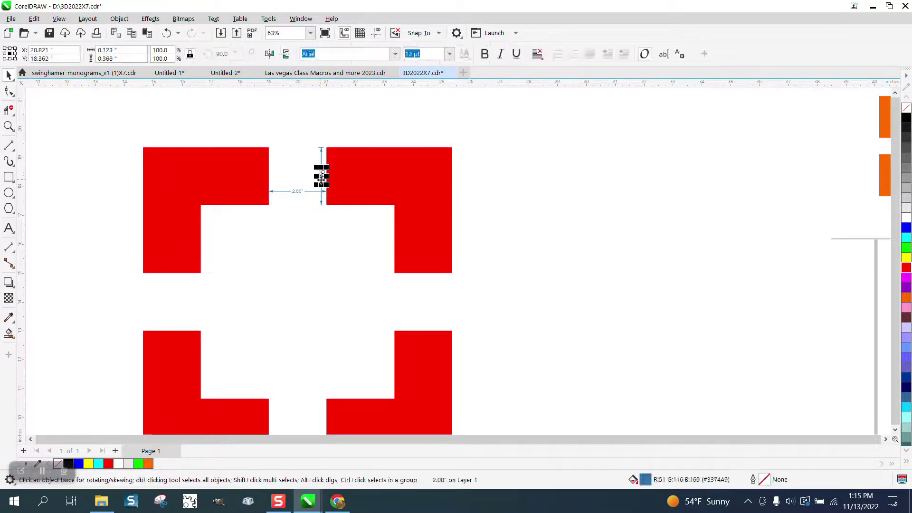
{"action": "key", "text": "Delete"}
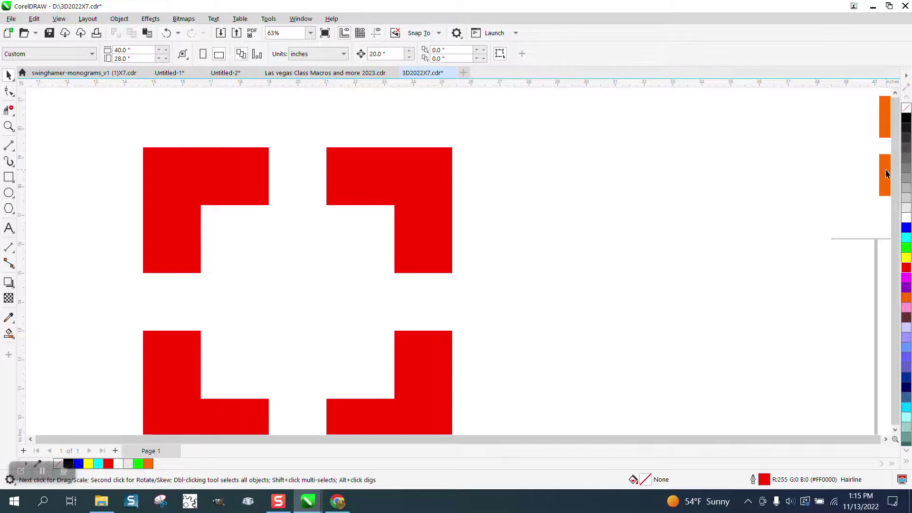
- Sample the reference logo's orange with the Color Eyedropper and fill all four brackets with it
{"action": "left_click_drag", "start_coordinate": [885, 174], "coordinate": [559, 190]}
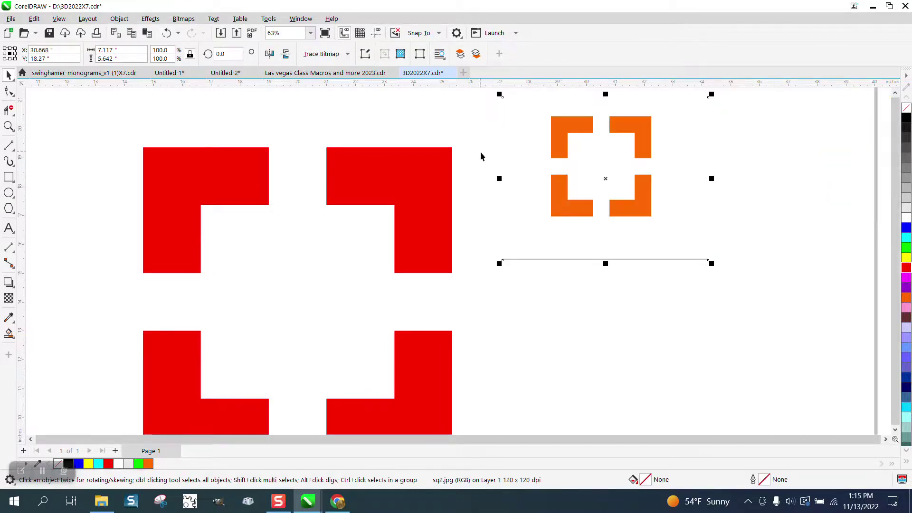
{"action": "left_click", "coordinate": [11, 320]}
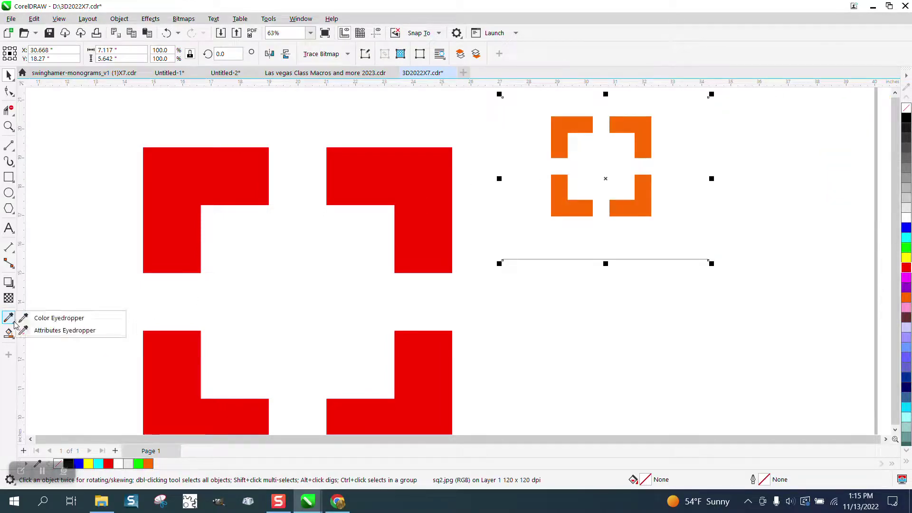
{"action": "left_click", "coordinate": [45, 320]}
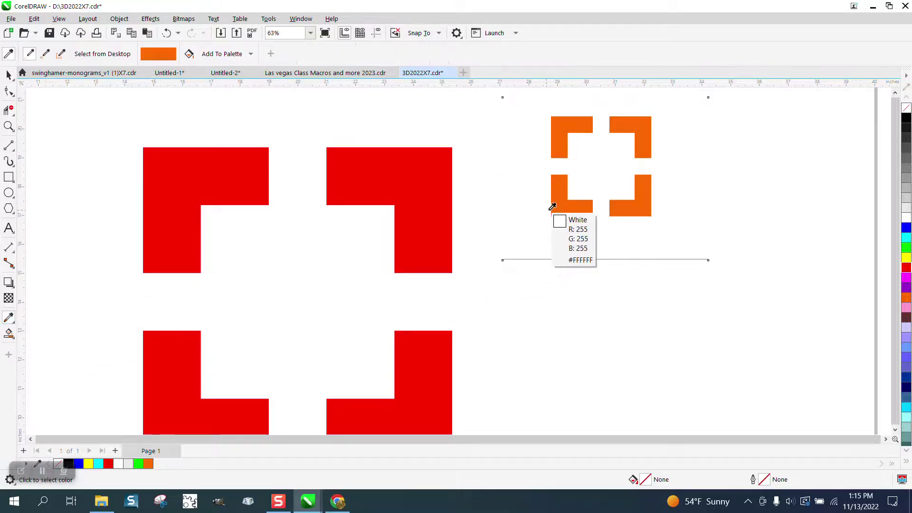
{"action": "left_click", "coordinate": [581, 208]}
{"action": "left_click", "coordinate": [412, 190]}
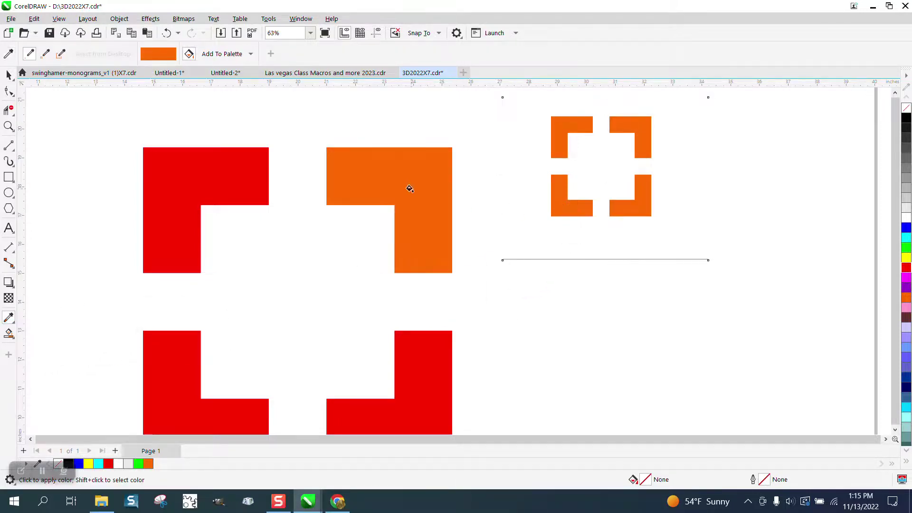
{"action": "left_click", "coordinate": [229, 184]}
{"action": "left_click", "coordinate": [176, 358]}
{"action": "left_click", "coordinate": [412, 361]}
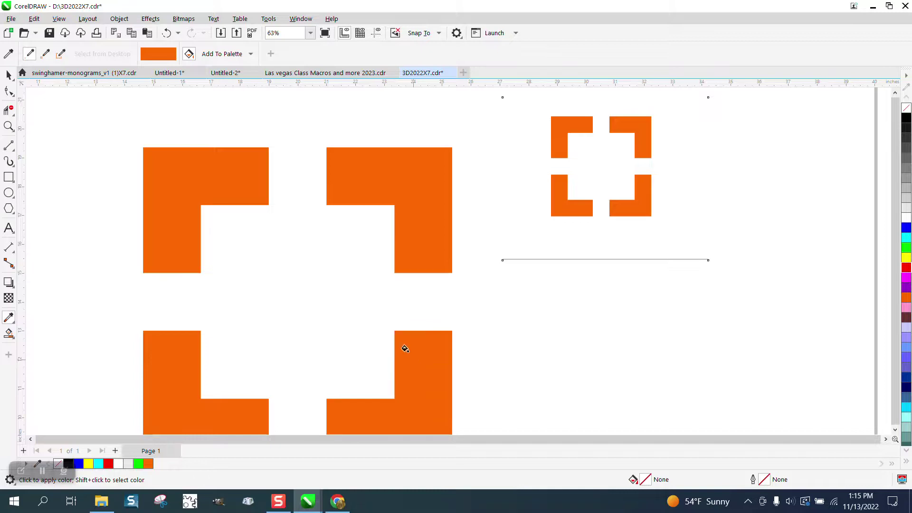
{"action": "scroll", "coordinate": [361, 304], "scroll_direction": "down", "scroll_amount": 1}
{"action": "left_click", "coordinate": [9, 75]}
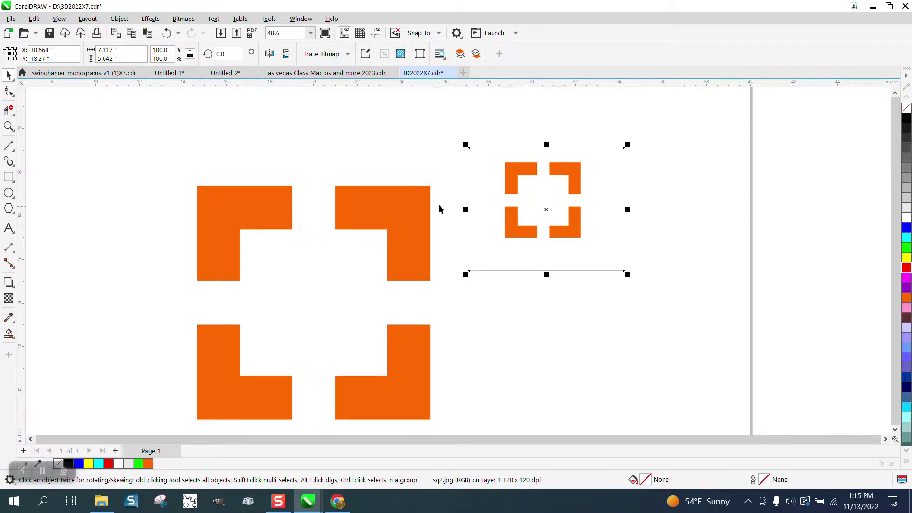
- Scale the four brackets down to 3.347" and place them beside the reference logo
{"action": "scroll", "coordinate": [439, 209], "scroll_direction": "down", "scroll_amount": 1}
{"action": "left_click", "coordinate": [422, 190]}
{"action": "left_click_drag", "start_coordinate": [238, 161], "coordinate": [472, 221]}
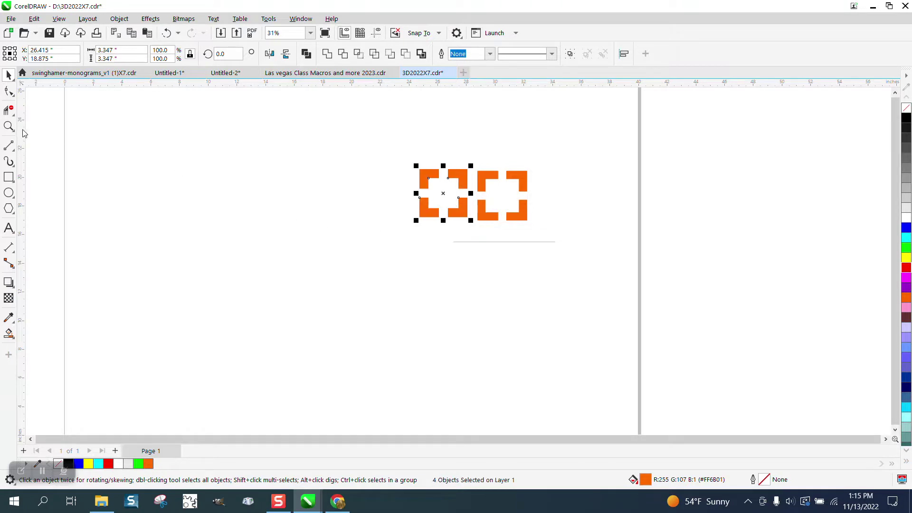
{"action": "left_click", "coordinate": [9, 126]}
{"action": "left_click_drag", "start_coordinate": [609, 242], "coordinate": [608, 242]}
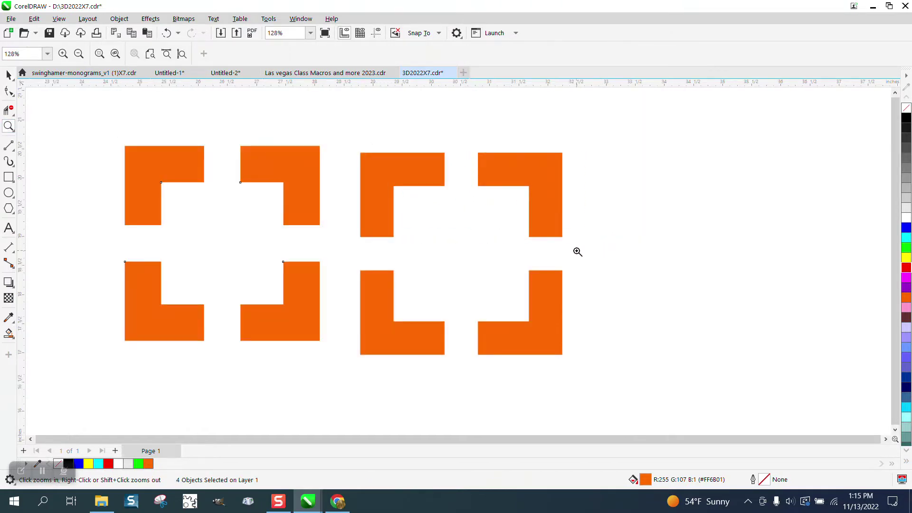
{"action": "left_click", "coordinate": [6, 75]}
{"action": "mouse_move", "coordinate": [295, 187]}
{"action": "left_mouse_down"}
{"action": "mouse_move", "coordinate": [324, 204]}
{"action": "mouse_move", "coordinate": [331, 199]}
{"action": "mouse_move", "coordinate": [290, 190]}
{"action": "left_mouse_up"}
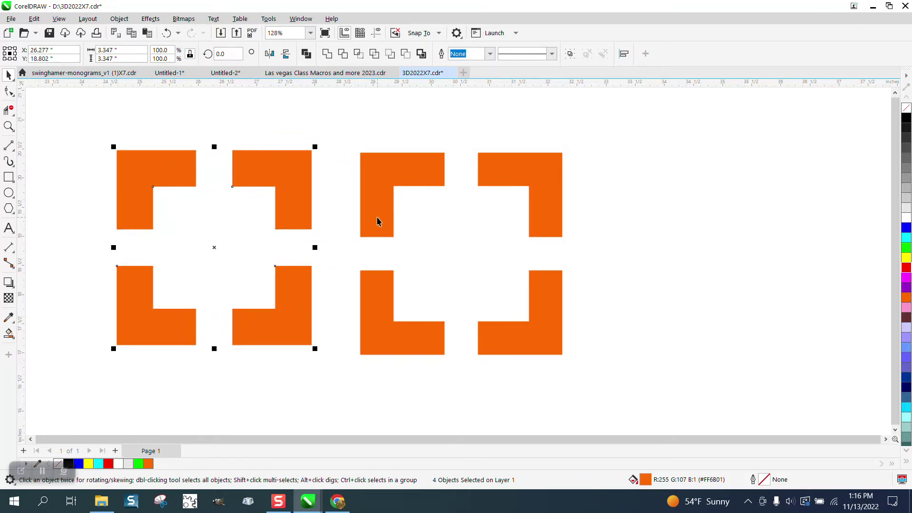